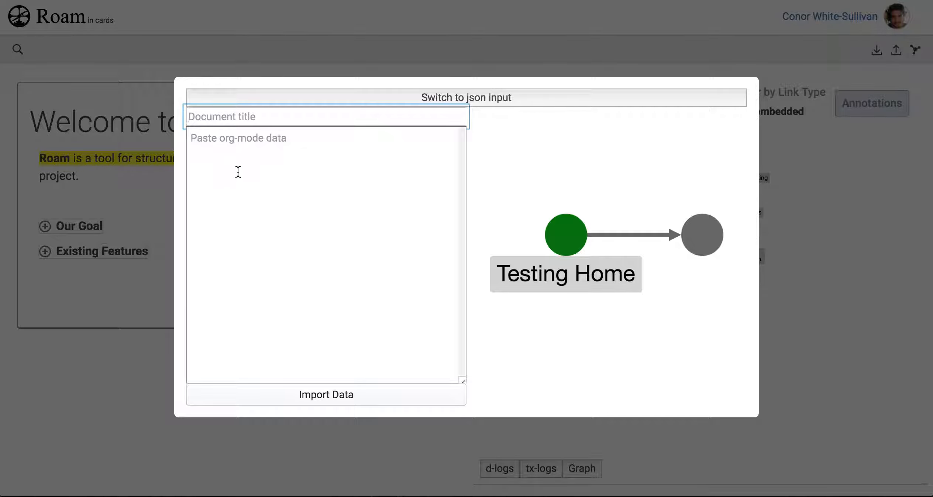
Step: Title the new org-mode document "Root Node" and go to its body text
{"action": "type", "text": "Root "}
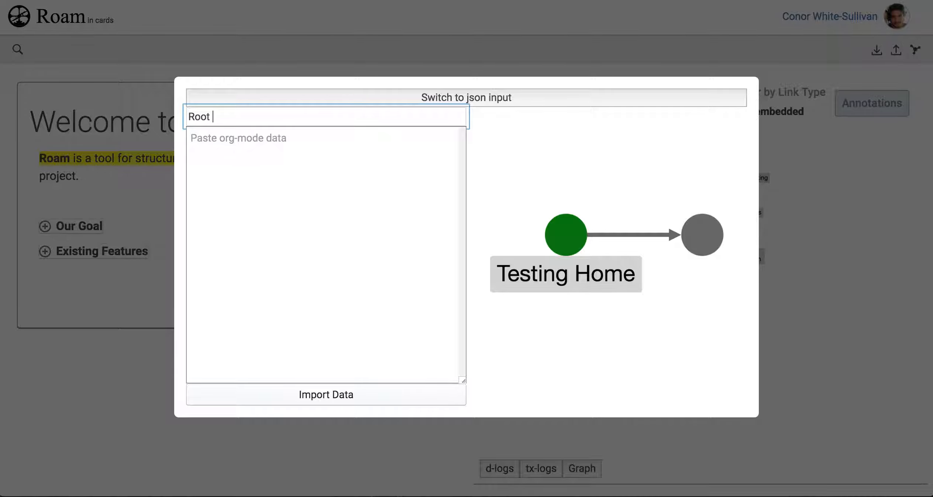
{"action": "type", "text": "Node"}
{"action": "left_click", "coordinate": [291, 170]}
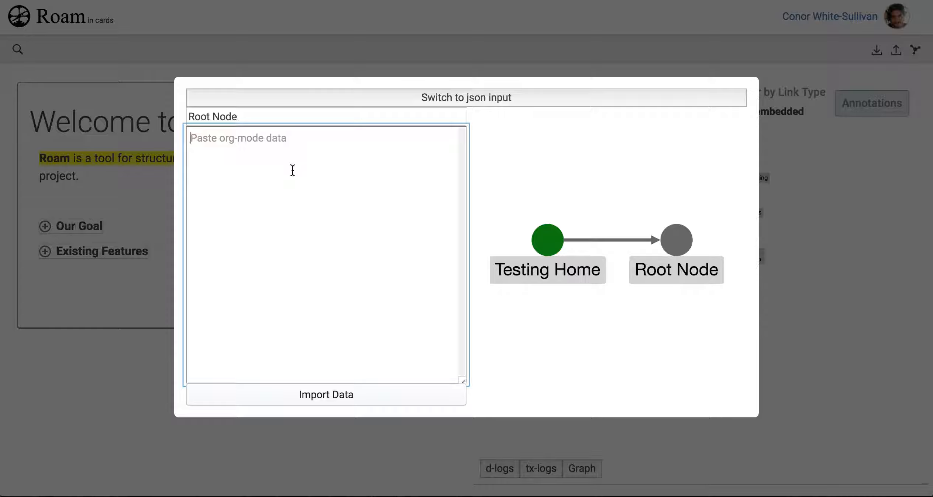
Step: Write an org-mode outline with the top-level heading "* Group" and the subheadings "** Item 1" and "** Item 2"
{"action": "type", "text": "* "}
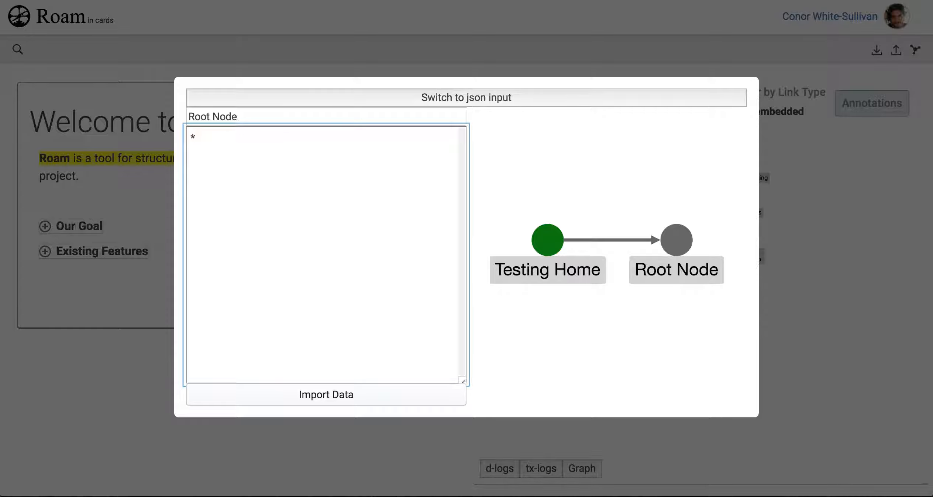
{"action": "type", "text": "Group"}
{"action": "key", "text": "Return"}
{"action": "type", "text": "** Item 1"}
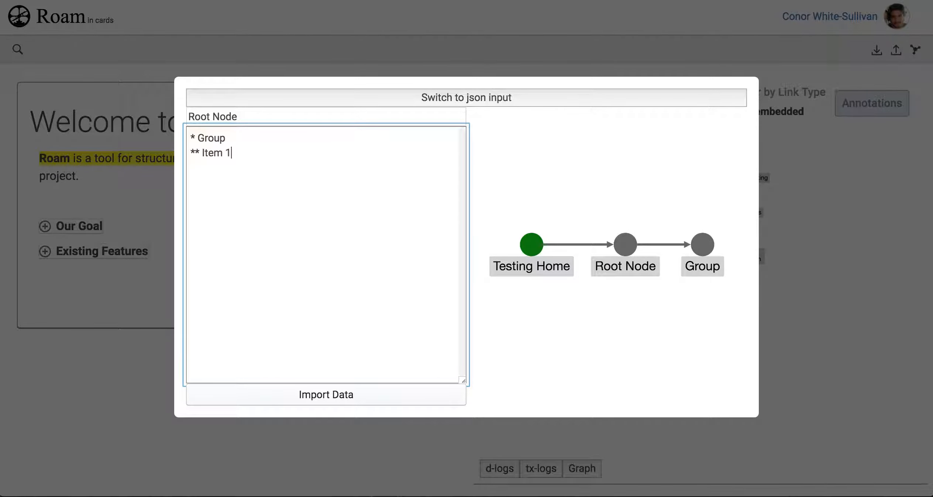
{"action": "key", "text": "Return"}
{"action": "type", "text": "** Item 2"}
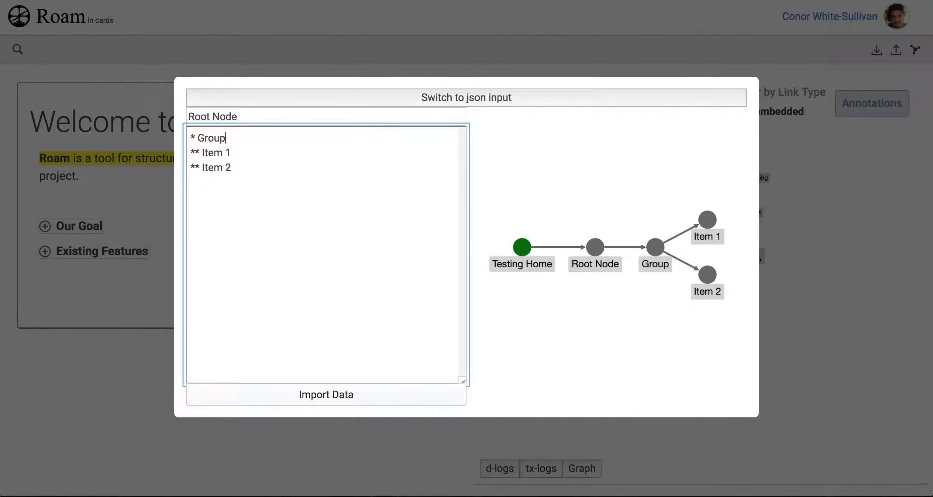
Step: Add a blank line under Group and the body text "this info is for item 1" under the Item 1 heading
{"action": "key", "text": "Return"}
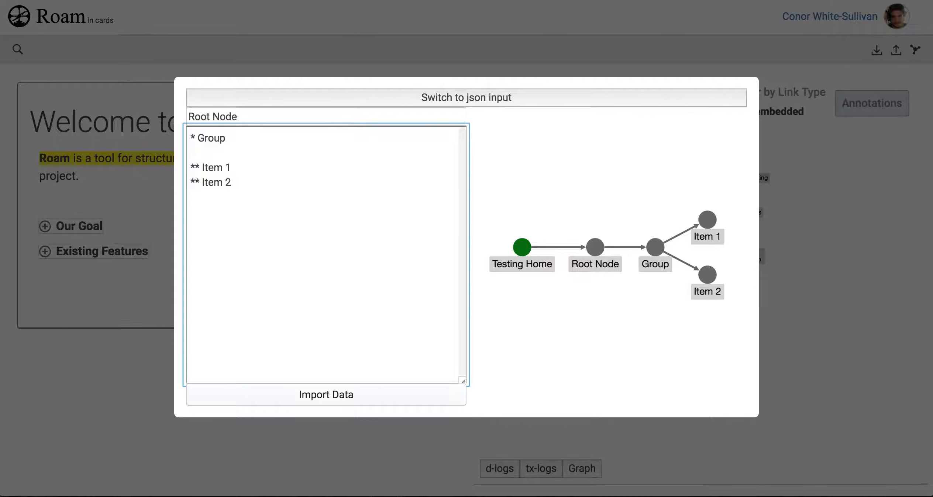
{"action": "key", "text": "Down"}
{"action": "key", "text": "Down"}
{"action": "key", "text": "Return"}
{"action": "key", "text": "Up"}
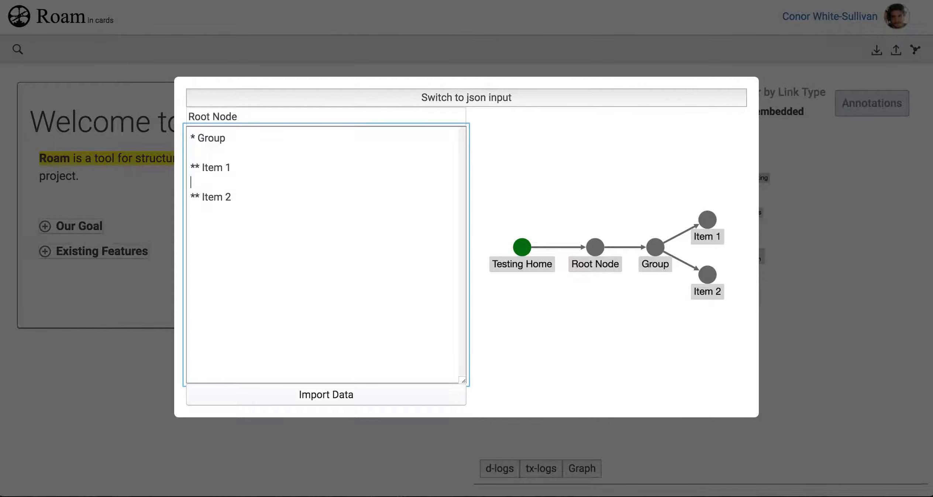
{"action": "type", "text": "this info is for item 1"}
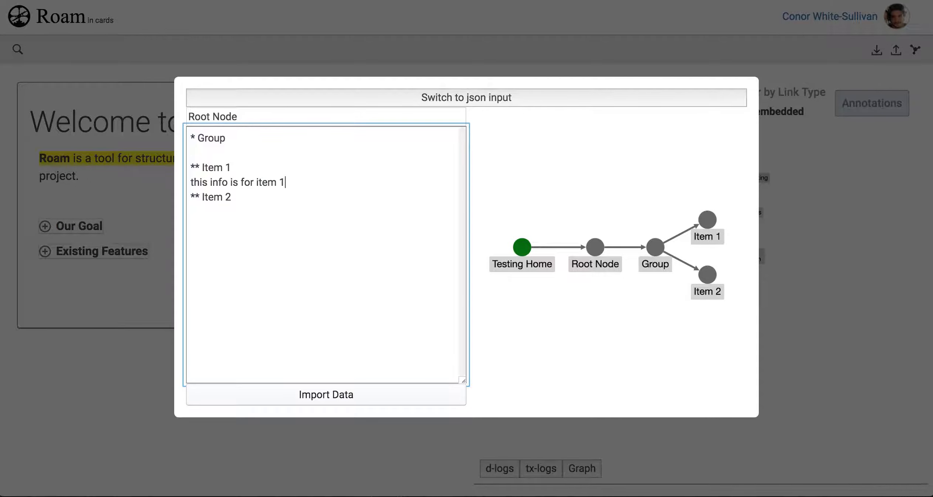
Step: Add a blank line after the Item 1 text and the body text "this is for the group" under the Group heading
{"action": "left_click", "coordinate": [191, 153]}
{"action": "left_click", "coordinate": [285, 182]}
{"action": "key", "text": "Return"}
{"action": "key", "text": "Up"}
{"action": "key", "text": "Up"}
{"action": "key", "text": "Up"}
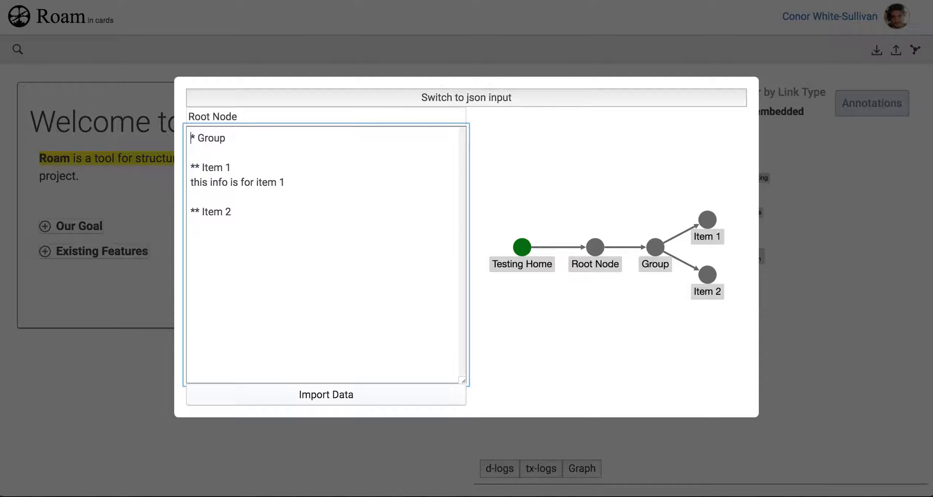
{"action": "type", "text": "this is for the group"}
{"action": "key", "text": "Return"}
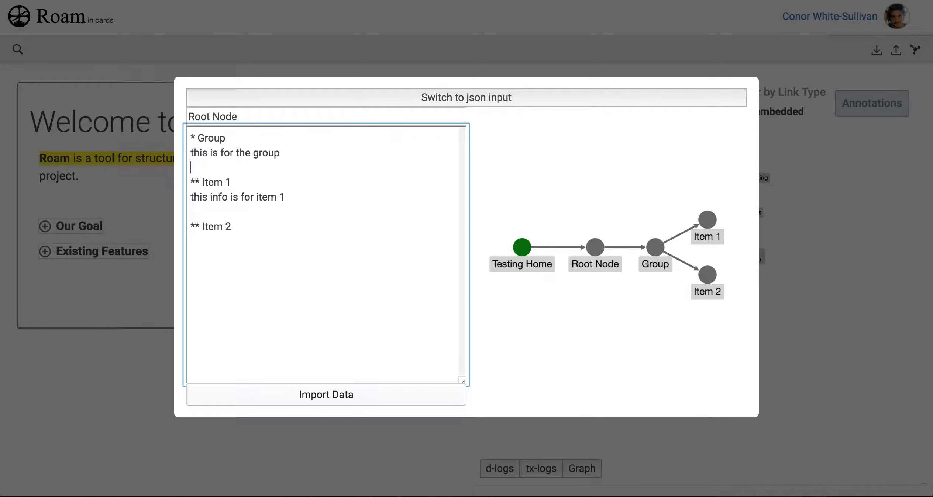
{"action": "key", "text": "Down"}
{"action": "key", "text": "Down"}
{"action": "key", "text": "Down"}
{"action": "key", "text": "Down"}
{"action": "key", "text": "Up"}
{"action": "key", "text": "Up"}
{"action": "key", "text": "Up"}
{"action": "key", "text": "Up"}
{"action": "key", "text": "Down"}
{"action": "key", "text": "Down"}
{"action": "key", "text": "Down"}
{"action": "key", "text": "Down"}
{"action": "key", "text": "Down"}
{"action": "key", "text": "Up"}
{"action": "key", "text": "Up"}
{"action": "key", "text": "Up"}
{"action": "key", "text": "Up"}
{"action": "key", "text": "Up"}
{"action": "key", "text": "Up"}
Step: Add the top-level headings "* A" and "* B" below Item 2, set off by a blank line
{"action": "key", "text": "Down"}
{"action": "key", "text": "Down"}
{"action": "key", "text": "Down"}
{"action": "key", "text": "Down"}
{"action": "key", "text": "Down"}
{"action": "key", "text": "Down"}
{"action": "key", "text": "End"}
{"action": "key", "text": "Return"}
{"action": "type", "text": "* A"}
{"action": "key", "text": "Return"}
{"action": "type", "text": "* B"}
Step: Link Item 1 to A by appending ">> [[A]]" to the Item 1 heading
{"action": "key", "text": "Up"}
{"action": "key", "text": "Up"}
{"action": "key", "text": "Up"}
{"action": "key", "text": "Up"}
{"action": "key", "text": "Up"}
{"action": "key", "text": "Up"}
{"action": "key", "text": "Right"}
{"action": "key", "text": "Right"}
{"action": "key", "text": "Right"}
{"action": "key", "text": "Right"}
{"action": "key", "text": "Right"}
{"action": "key", "text": "Right"}
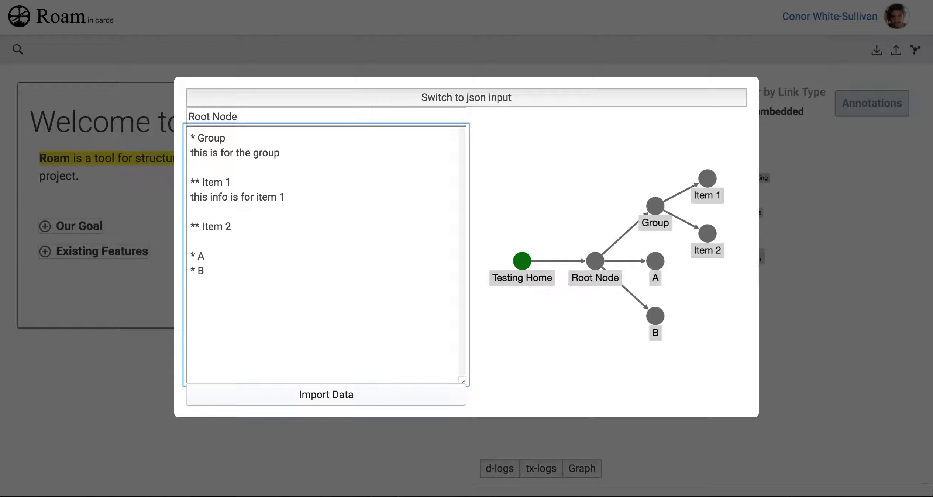
{"action": "type", "text": ">> [[A]]"}
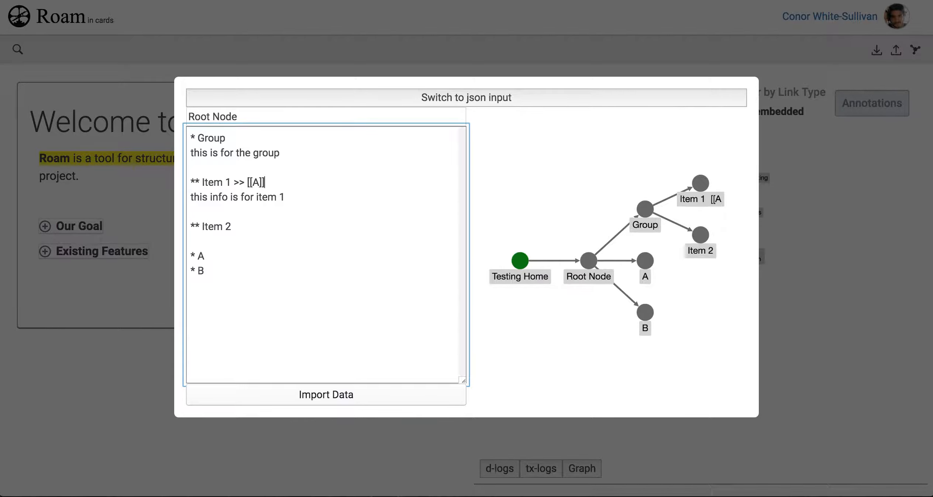
{"action": "key", "text": "Down"}
{"action": "key", "text": "Down"}
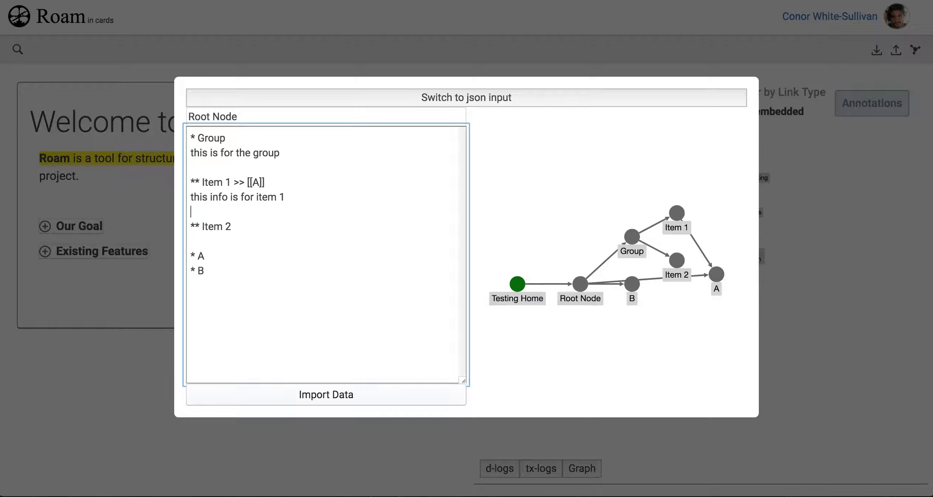
{"action": "key", "text": "Return"}
{"action": "key", "text": "Up"}
{"action": "key", "text": "Return"}
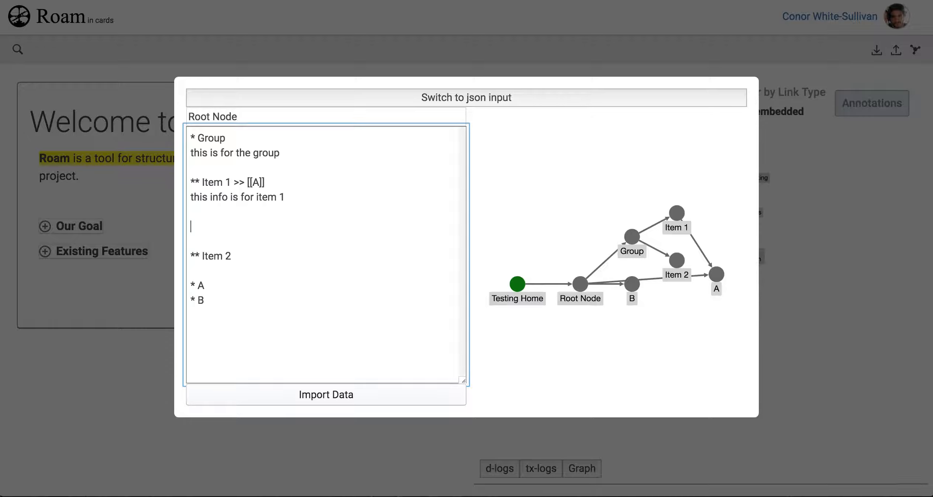
{"action": "type", "text": "***"}
{"action": "type", "text": " [[A"}
{"action": "type", "text": "]]"}
{"action": "key", "text": "Left"}
{"action": "key", "text": "Left"}
{"action": "key", "text": "BackSpace"}
{"action": "type", "text": "B"}
{"action": "key", "text": "BackSpace"}
{"action": "key", "text": "BackSpace"}
{"action": "key", "text": "BackSpace"}
{"action": "key", "text": "BackSpace"}
{"action": "key", "text": "BackSpace"}
{"action": "key", "text": "BackSpace"}
{"action": "key", "text": "BackSpace"}
{"action": "key", "text": "BackSpace"}
{"action": "key", "text": "BackSpace"}
{"action": "key", "text": "BackSpace"}
{"action": "key", "text": "BackSpace"}
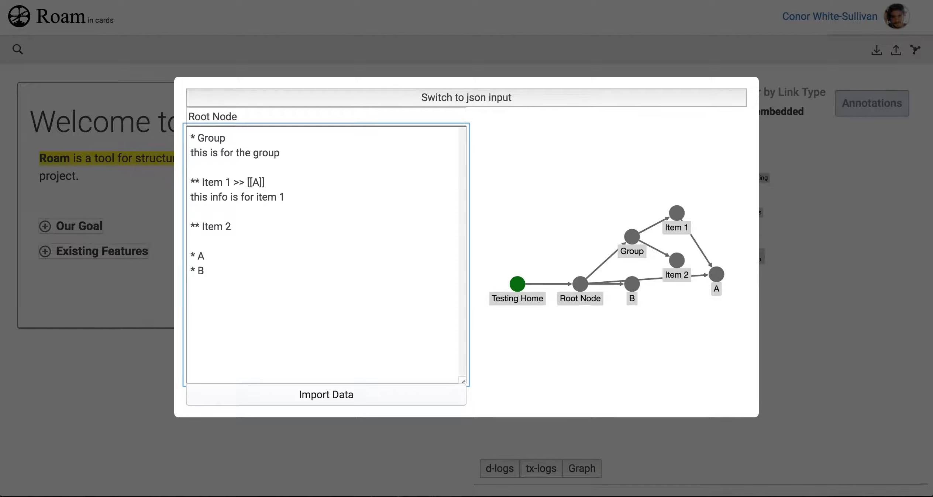
Step: Link Item 1 to B as well by adding "[[B]]" after "[[A]]" in the Item 1 heading
{"action": "key", "text": "Left"}
{"action": "key", "text": "Left"}
{"action": "key", "text": "Left"}
{"action": "key", "text": "Right"}
{"action": "key", "text": "Right"}
{"action": "key", "text": "Right"}
{"action": "key", "text": "Right"}
{"action": "key", "text": "Right"}
{"action": "key", "text": "Right"}
{"action": "key", "text": "Right"}
{"action": "key", "text": "Right"}
{"action": "key", "text": "Right"}
{"action": "key", "text": "Right"}
{"action": "key", "text": "Right"}
{"action": "key", "text": "Right"}
{"action": "type", "text": "[[B"}
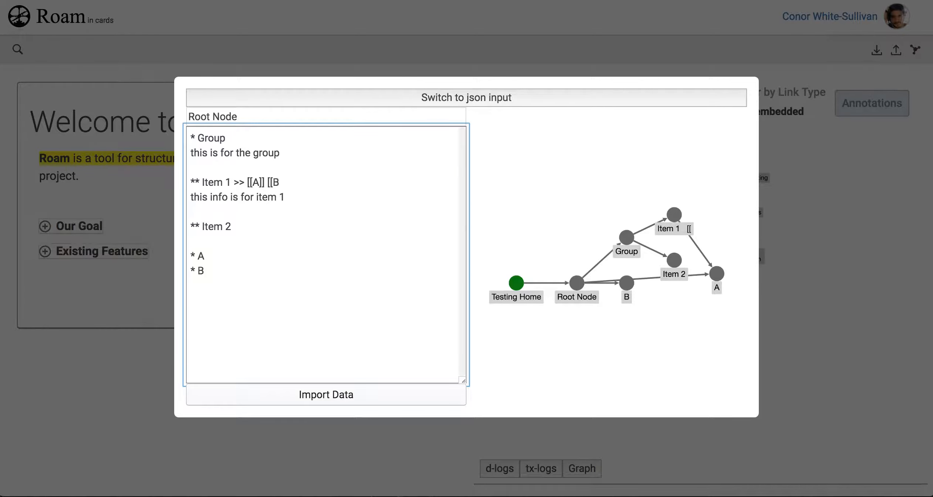
{"action": "type", "text": "]]"}
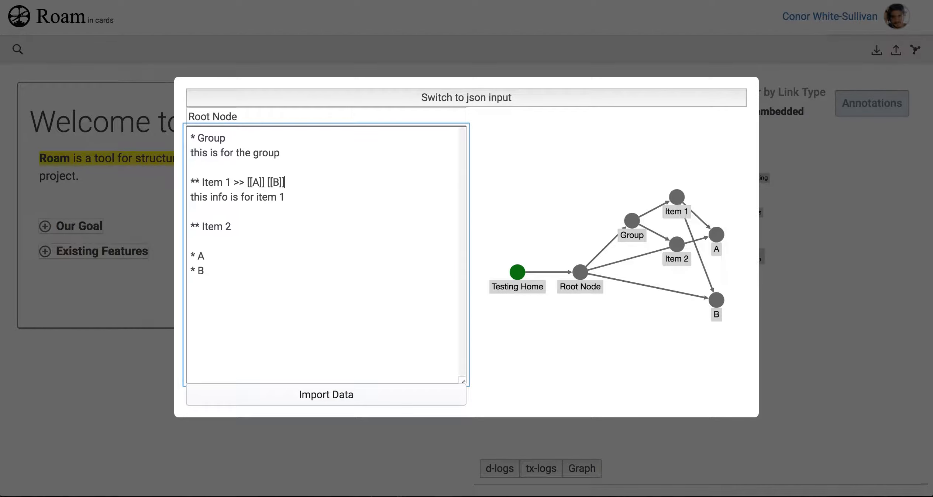
Step: Chain A to B by inserting ">>" between "[[A]]" and "[[B]]" in the Item 1 heading
{"action": "key", "text": "Down"}
{"action": "key", "text": "Down"}
{"action": "key", "text": "Down"}
{"action": "key", "text": "Down"}
{"action": "key", "text": "Down"}
{"action": "key", "text": "Down"}
{"action": "key", "text": "Up"}
{"action": "key", "text": "Up"}
{"action": "key", "text": "Up"}
{"action": "key", "text": "Up"}
{"action": "key", "text": "Up"}
{"action": "key", "text": "Up"}
{"action": "key", "text": "Right"}
{"action": "key", "text": "Right"}
{"action": "type", "text": ">>"}
{"action": "key", "text": "Left"}
{"action": "key", "text": "Left"}
{"action": "key", "text": "Left"}
{"action": "key", "text": "Left"}
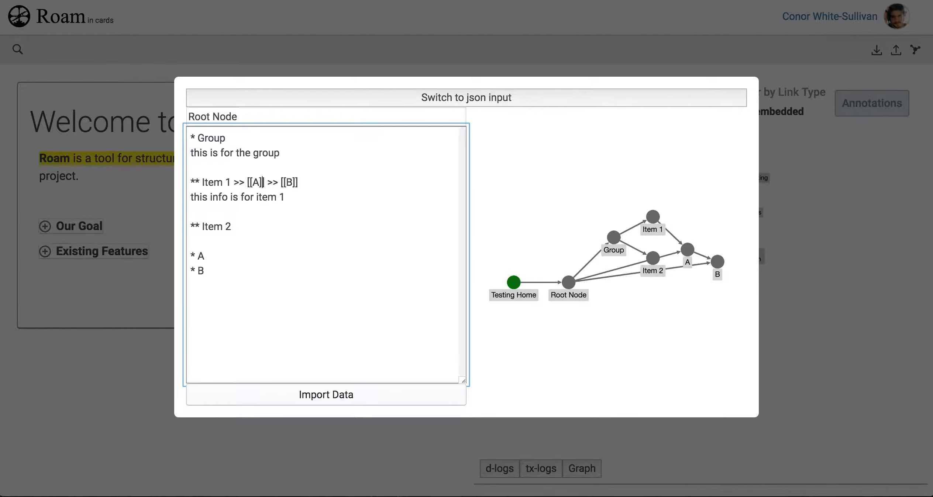
Step: Make B point to A by using "<<" as the arrow between "[[A]]" and "[[B]]" in the Item 1 heading
{"action": "key", "text": "Right"}
{"action": "key", "text": "Right"}
{"action": "key", "text": "Right"}
{"action": "key", "text": "Right"}
{"action": "key", "text": "BackSpace"}
{"action": "key", "text": "BackSpace"}
{"action": "type", "text": "<<"}
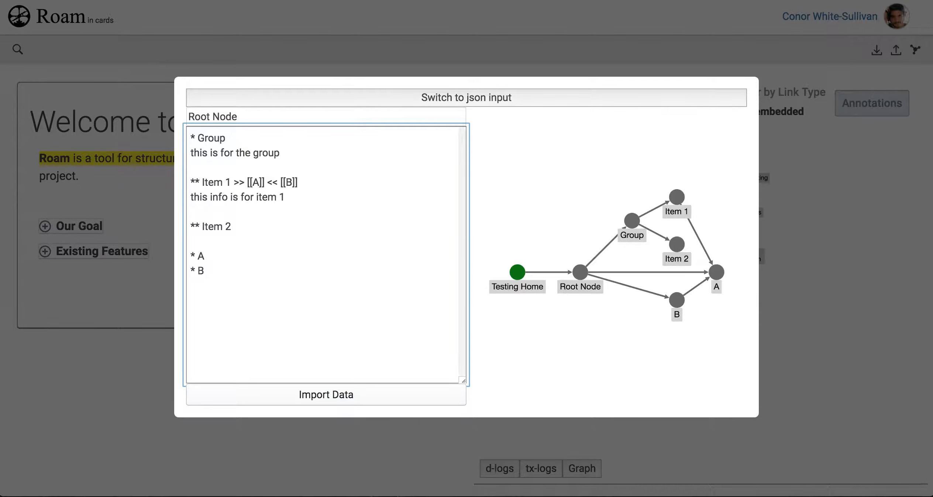
Step: Add the top-level heading "* C" below B
{"action": "key", "text": "Right"}
{"action": "key", "text": "Right"}
{"action": "key", "text": "Right"}
{"action": "key", "text": "Right"}
{"action": "key", "text": "Right"}
{"action": "key", "text": "Right"}
{"action": "key", "text": "Down"}
{"action": "key", "text": "Down"}
{"action": "key", "text": "Down"}
{"action": "key", "text": "Return"}
{"action": "type", "text": "* C"}
Step: Make C point to A too by adding "[[C]]" after "[[B]]" in the Item 1 heading
{"action": "key", "text": "Up"}
{"action": "key", "text": "Up"}
{"action": "key", "text": "Up"}
{"action": "key", "text": "Up"}
{"action": "key", "text": "Up"}
{"action": "key", "text": "Up"}
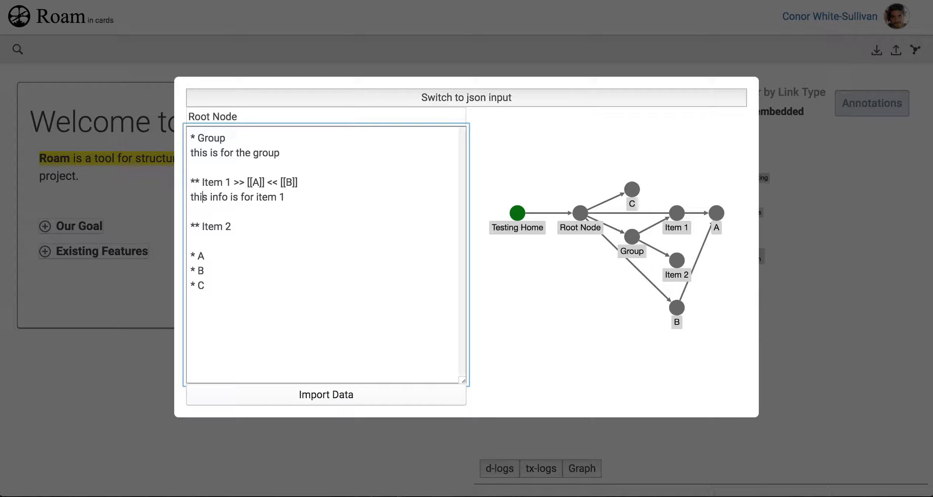
{"action": "key", "text": "Down"}
{"action": "key", "text": "Up"}
{"action": "key", "text": "Left"}
{"action": "key", "text": "Left"}
{"action": "key", "text": "Left"}
{"action": "key", "text": "Left"}
{"action": "type", "text": "[[C]]"}
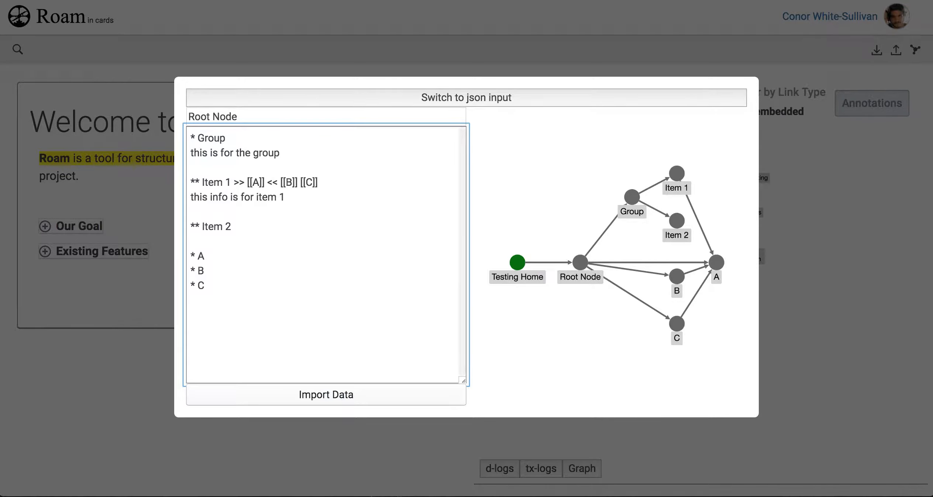
Step: Make C point to B by inserting "<<" between "[[B]]" and "[[C]]" in the Item 1 heading
{"action": "key", "text": "Left"}
{"action": "key", "text": "Left"}
{"action": "key", "text": "Left"}
{"action": "type", "text": "<<"}
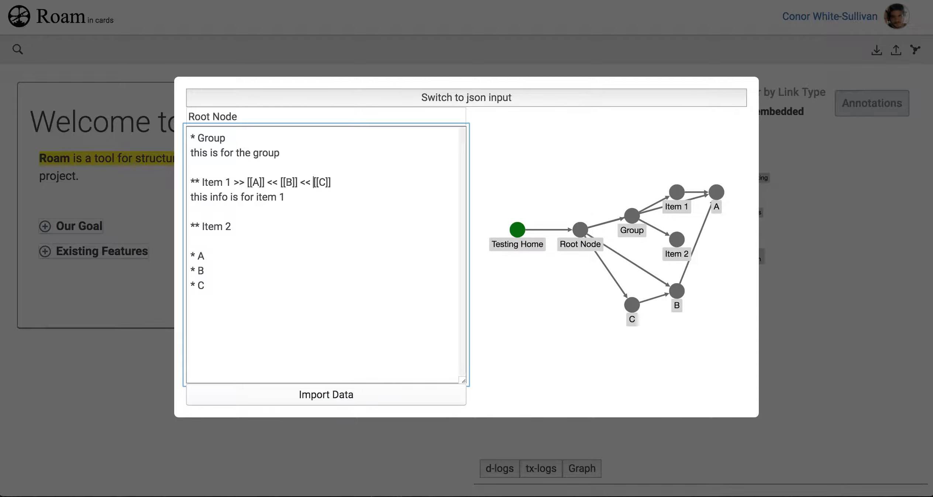
{"action": "key", "text": "Left"}
{"action": "key", "text": "Left"}
{"action": "key", "text": "Left"}
{"action": "key", "text": "Left"}
{"action": "key", "text": "Left"}
{"action": "key", "text": "Left"}
{"action": "key", "text": "Left"}
{"action": "key", "text": "Left"}
{"action": "key", "text": "Left"}
{"action": "key", "text": "Left"}
{"action": "key", "text": "Left"}
{"action": "key", "text": "Left"}
{"action": "key", "text": "Left"}
{"action": "key", "text": "Left"}
{"action": "key", "text": "Left"}
{"action": "key", "text": "Left"}
{"action": "key", "text": "Left"}
{"action": "key", "text": "Left"}
{"action": "key", "text": "Left"}
{"action": "key", "text": "Left"}
{"action": "key", "text": "Left"}
{"action": "key", "text": "Down"}
{"action": "key", "text": "Down"}
{"action": "key", "text": "Up"}
{"action": "key", "text": "Up"}
{"action": "key", "text": "Up"}
{"action": "key", "text": "Up"}
{"action": "key", "text": "Up"}
{"action": "key", "text": "Up"}
{"action": "key", "text": "Up"}
{"action": "key", "text": "Up"}
{"action": "key", "text": "Up"}
{"action": "key", "text": "Up"}
{"action": "key", "text": "Up"}
{"action": "key", "text": "Up"}
{"action": "key", "text": "Down"}
{"action": "key", "text": "Down"}
{"action": "key", "text": "Down"}
{"action": "key", "text": "Down"}
{"action": "key", "text": "Down"}
{"action": "key", "text": "Down"}
{"action": "key", "text": "Down"}
{"action": "key", "text": "Down"}
{"action": "key", "text": "Down"}
{"action": "key", "text": "Down"}
{"action": "key", "text": "Up"}
{"action": "key", "text": "Up"}
{"action": "key", "text": "Up"}
{"action": "key", "text": "Up"}
{"action": "key", "text": "Up"}
{"action": "key", "text": "Up"}
{"action": "key", "text": "Up"}
{"action": "key", "text": "Down"}
{"action": "key", "text": "Down"}
{"action": "key", "text": "Down"}
{"action": "key", "text": "Down"}
{"action": "key", "text": "Up"}
{"action": "key", "text": "Up"}
{"action": "key", "text": "Up"}
{"action": "key", "text": "Up"}
{"action": "key", "text": "Up"}
{"action": "key", "text": "Up"}
{"action": "key", "text": "Up"}
{"action": "key", "text": "Down"}
{"action": "key", "text": "Down"}
Step: Clear the existing outline text, keeping only the leading "*" of the first heading
{"action": "left_click_drag", "start_coordinate": [238, 305], "coordinate": [171, 152]}
{"action": "key", "text": "BackSpace"}
{"action": "key", "text": "BackSpace"}
{"action": "key", "text": "BackSpace"}
{"action": "key", "text": "BackSpace"}
{"action": "key", "text": "BackSpace"}
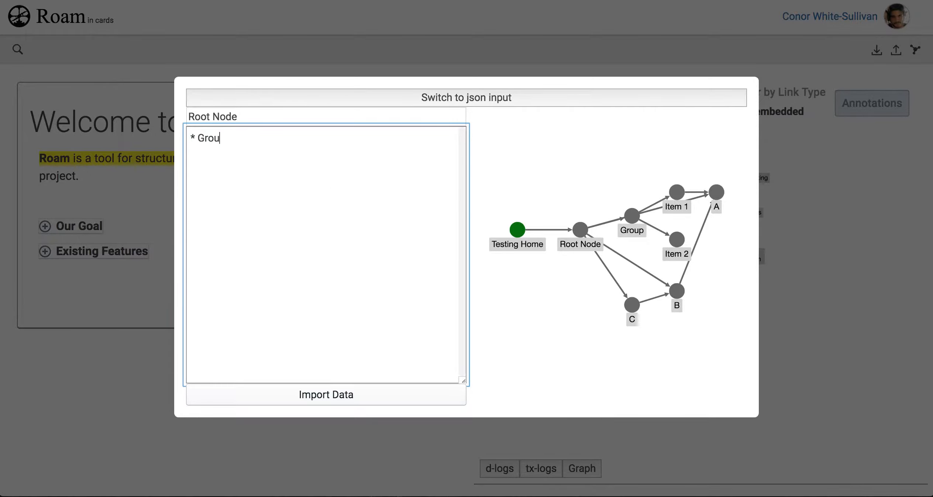
{"action": "key", "text": "BackSpace"}
{"action": "key", "text": "BackSpace"}
{"action": "type", "text": "Cl"}
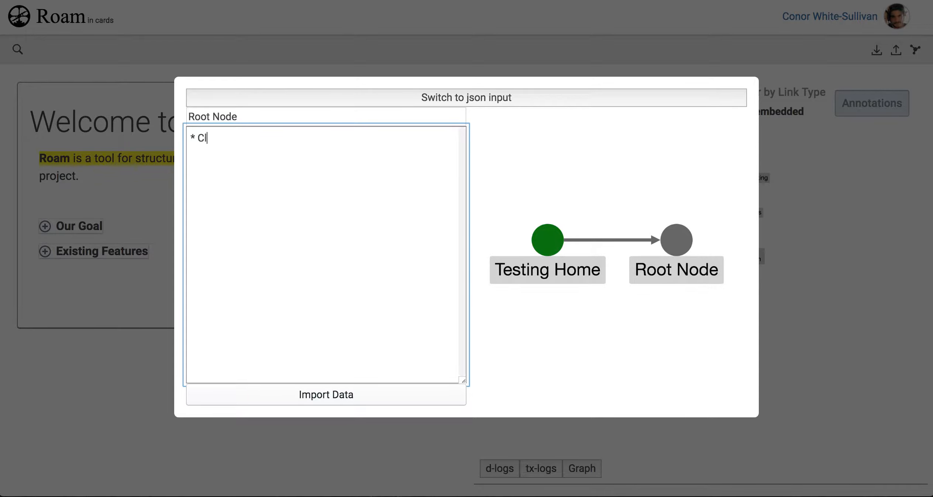
{"action": "type", "text": "aim 1"}
{"action": "key", "text": "Return"}
{"action": "key", "text": "Return"}
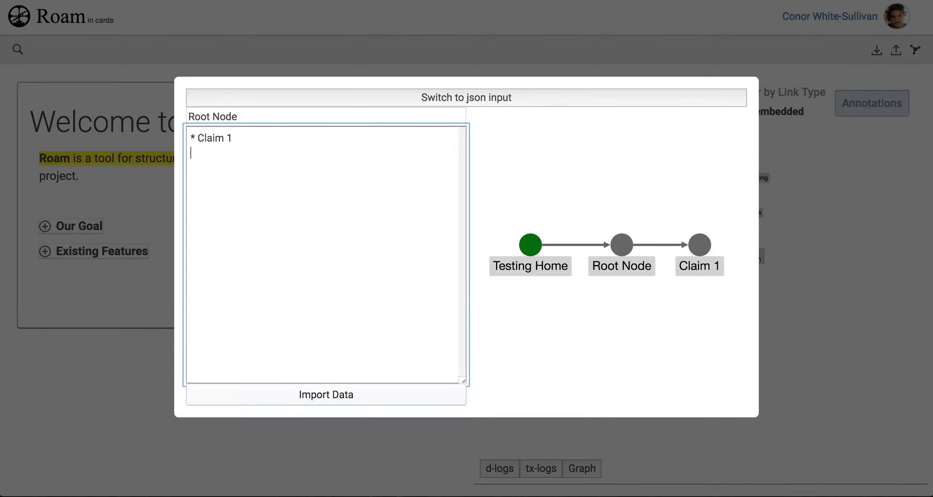
{"action": "key", "text": "BackSpace"}
{"action": "key", "text": "BackSpace"}
{"action": "key", "text": "BackSpace"}
{"action": "key", "text": "BackSpace"}
{"action": "key", "text": "BackSpace"}
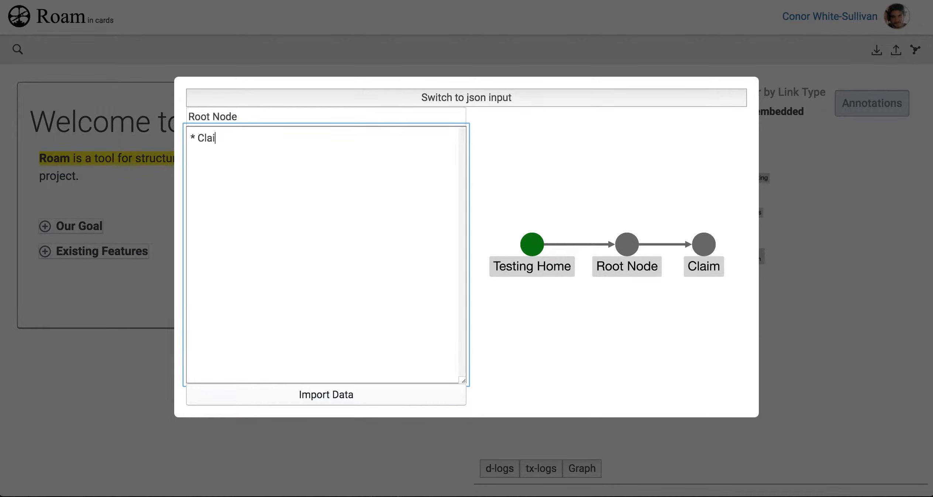
Step: Enter the top-level heading "* The Sky is Blue" with the second-level heading "** Evidence" beneath it
{"action": "type", "text": "The "}
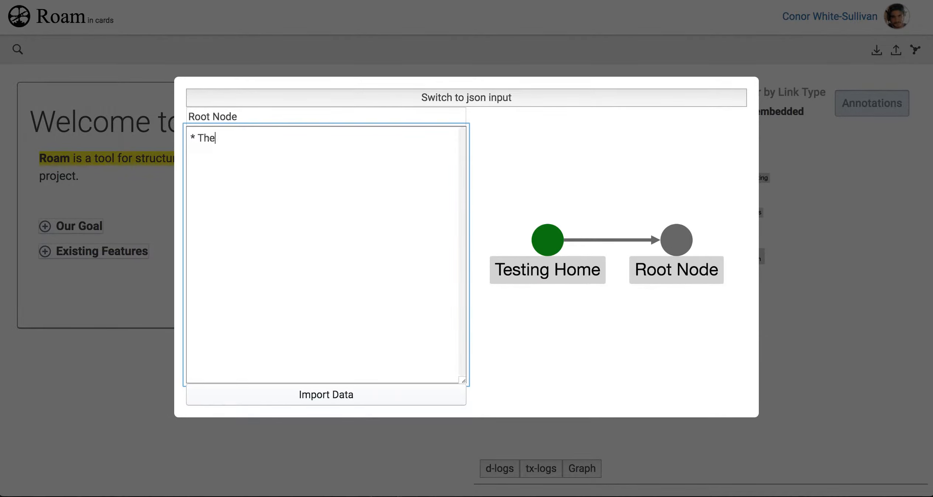
{"action": "type", "text": "Sky is Blue"}
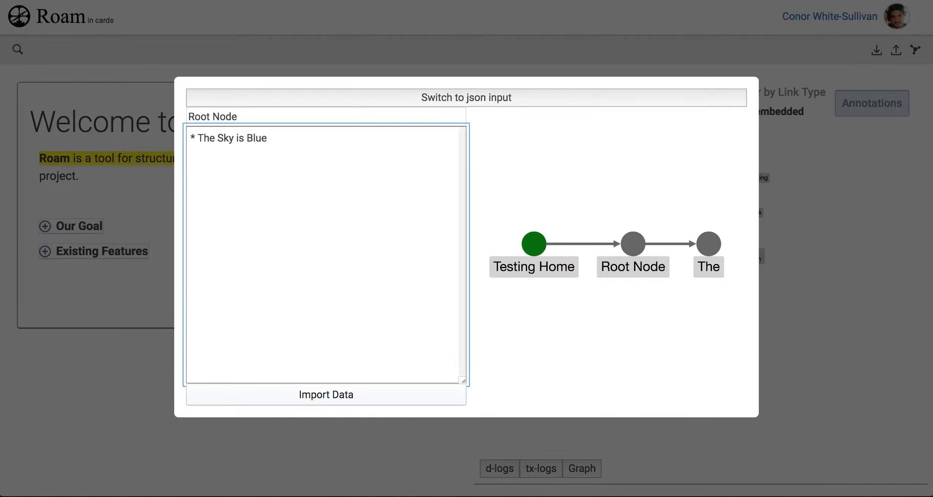
{"action": "key", "text": "Return"}
{"action": "type", "text": "*"}
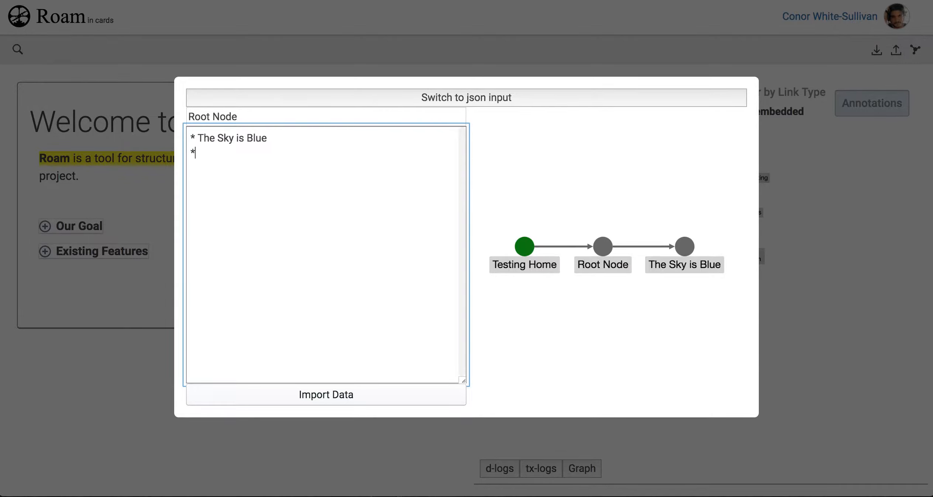
{"action": "type", "text": "* Evidence"}
Step: Add the third-level heading "*** It looked blue when I saw it today" under Evidence
{"action": "key", "text": "Return"}
{"action": "type", "text": "*** It looked b"}
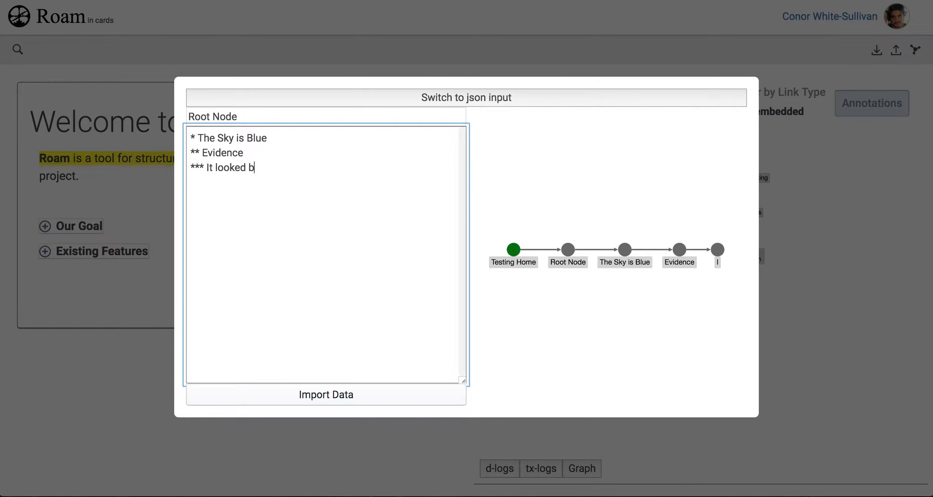
{"action": "type", "text": "lue when I saw it today"}
{"action": "key", "text": "Up"}
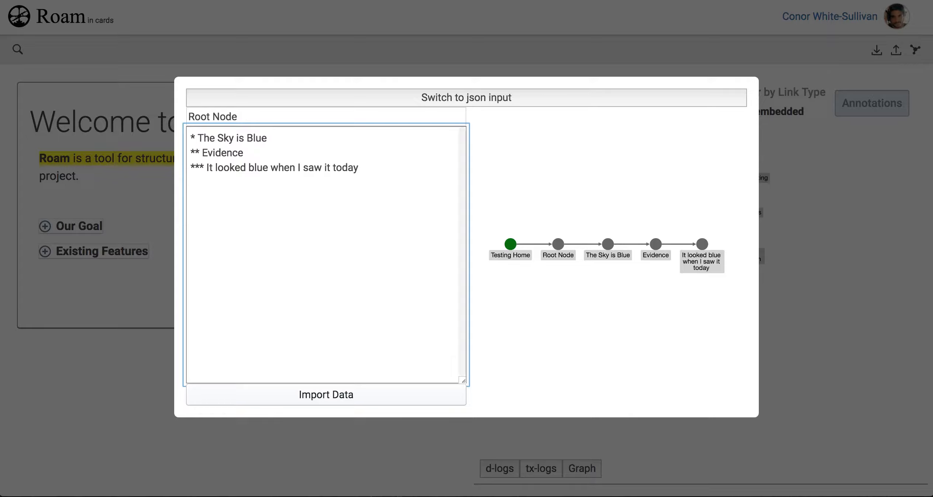
{"action": "key", "text": "Up"}
{"action": "key", "text": "Up"}
{"action": "key", "text": "Down"}
{"action": "key", "text": "Down"}
{"action": "key", "text": "Up"}
{"action": "key", "text": "Down"}
{"action": "key", "text": "Down"}
{"action": "key", "text": "Up"}
{"action": "key", "text": "Up"}
{"action": "key", "text": "Down"}
{"action": "key", "text": "Down"}
{"action": "key", "text": "Up"}
{"action": "key", "text": "Up"}
{"action": "key", "text": "Left"}
{"action": "key", "text": "Left"}
{"action": "key", "text": "Left"}
{"action": "key", "text": "Left"}
{"action": "key", "text": "Left"}
{"action": "key", "text": "Up"}
{"action": "key", "text": "Down"}
{"action": "key", "text": "Down"}
{"action": "key", "text": "Up"}
{"action": "key", "text": "Up"}
{"action": "key", "text": "Down"}
{"action": "key", "text": "Up"}
{"action": "key", "text": "Down"}
{"action": "key", "text": "Down"}
{"action": "key", "text": "Up"}
{"action": "key", "text": "Up"}
{"action": "key", "text": "Down"}
{"action": "key", "text": "Down"}
Step: Turn the Evidence heading into a labelled link by rewriting it as "** --Evidence>>" and check its label in the graph
{"action": "key", "text": "Up"}
{"action": "type", "text": "--"}
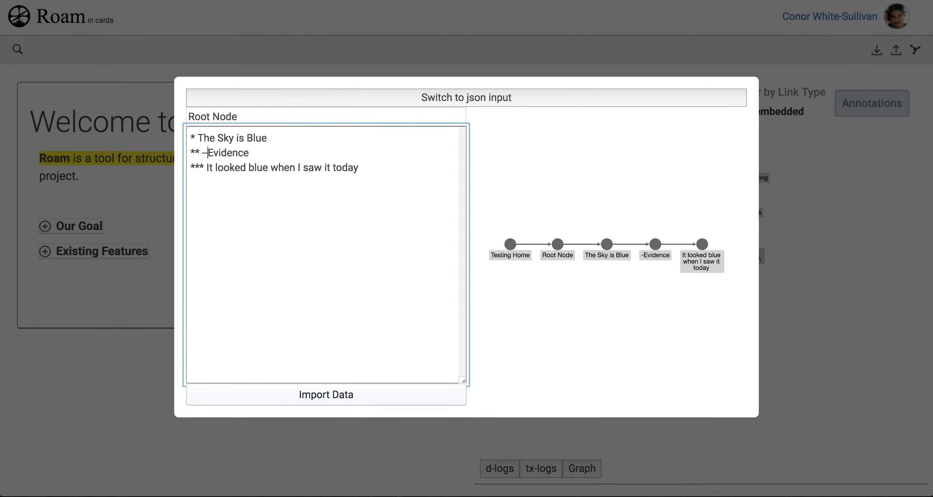
{"action": "key", "text": "Left"}
{"action": "key", "text": "Left"}
{"action": "key", "text": "Left"}
{"action": "key", "text": "Left"}
{"action": "key", "text": "Left"}
{"action": "type", "text": ">>"}
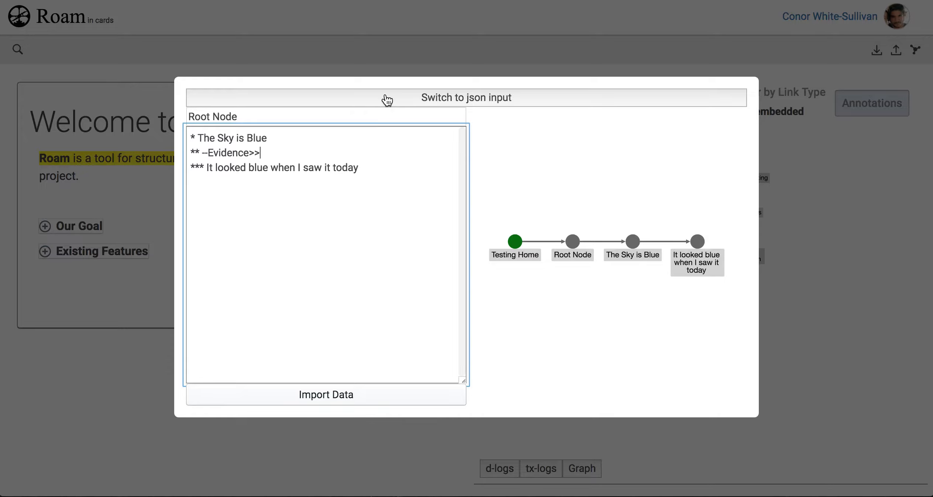
{"action": "mouse_move", "coordinate": [631, 235]}
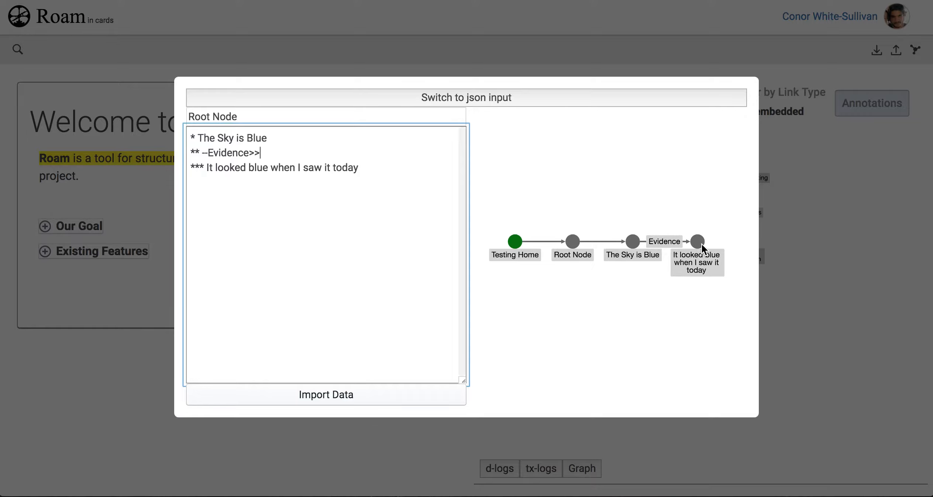
Step: Replace "It" with "The sky" in the third-level heading so it reads "The sky looked blue when I saw it today"
{"action": "left_click", "coordinate": [213, 168]}
{"action": "key", "text": "BackSpace"}
{"action": "key", "text": "BackSpace"}
{"action": "type", "text": "The "}
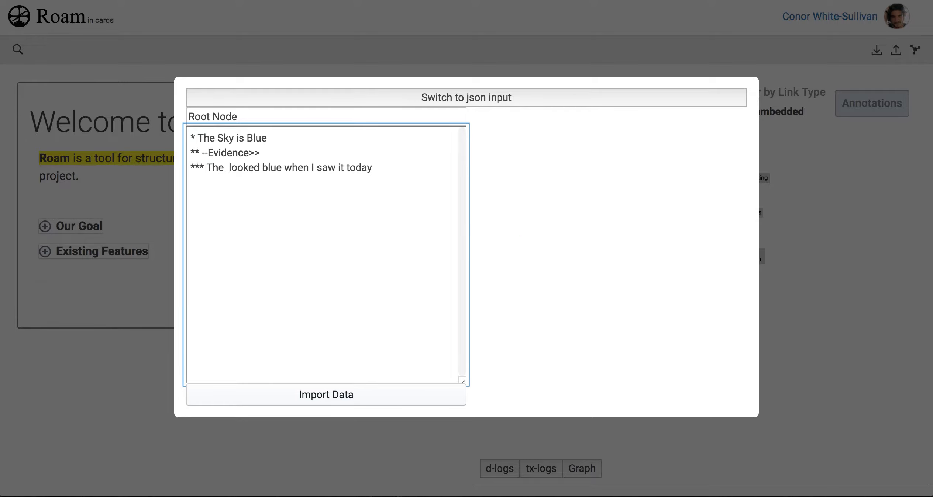
{"action": "type", "text": "sky"}
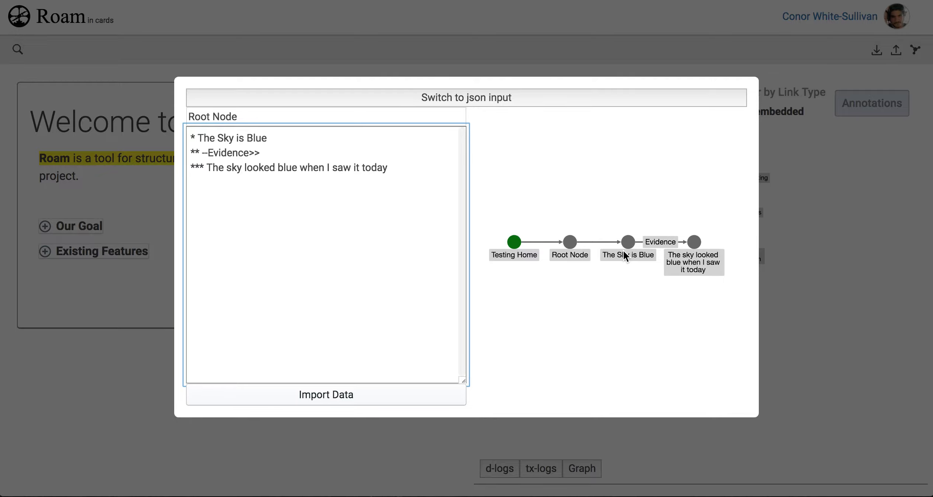
Step: Reverse the labelled link by rewriting the second-level heading as "** <<Evidence--" and spread its two linked nodes apart in the graph
{"action": "left_click", "coordinate": [208, 153]}
{"action": "key", "text": "BackSpace"}
{"action": "type", "text": "<<"}
{"action": "key", "text": "Right"}
{"action": "key", "text": "Right"}
{"action": "key", "text": "Right"}
{"action": "key", "text": "Right"}
{"action": "key", "text": "Right"}
{"action": "key", "text": "Right"}
{"action": "key", "text": "Right"}
{"action": "key", "text": "Right"}
{"action": "key", "text": "Right"}
{"action": "key", "text": "Right"}
{"action": "key", "text": "Right"}
{"action": "key", "text": "Left"}
{"action": "key", "text": "BackSpace"}
{"action": "key", "text": "BackSpace"}
{"action": "type", "text": "--"}
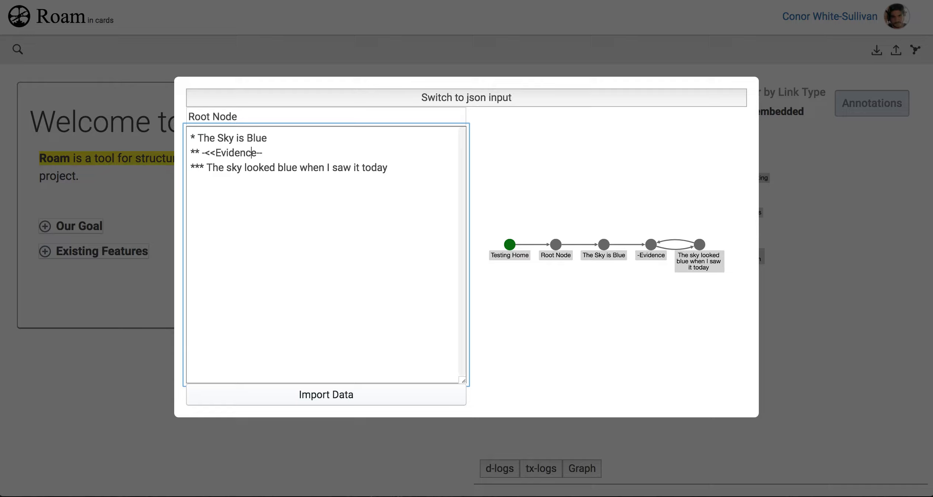
{"action": "key", "text": "Left"}
{"action": "key", "text": "Left"}
{"action": "key", "text": "Left"}
{"action": "key", "text": "Left"}
{"action": "key", "text": "Left"}
{"action": "key", "text": "Left"}
{"action": "key", "text": "Left"}
{"action": "key", "text": "Left"}
{"action": "key", "text": "Left"}
{"action": "key", "text": "Left"}
{"action": "key", "text": "Left"}
{"action": "key", "text": "Left"}
{"action": "key", "text": "BackSpace"}
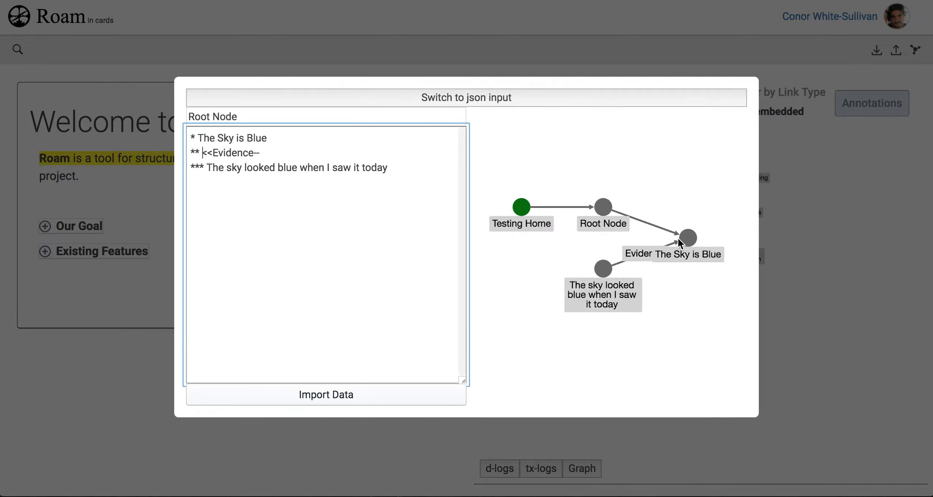
{"action": "left_click_drag", "start_coordinate": [678, 237], "coordinate": [716, 201]}
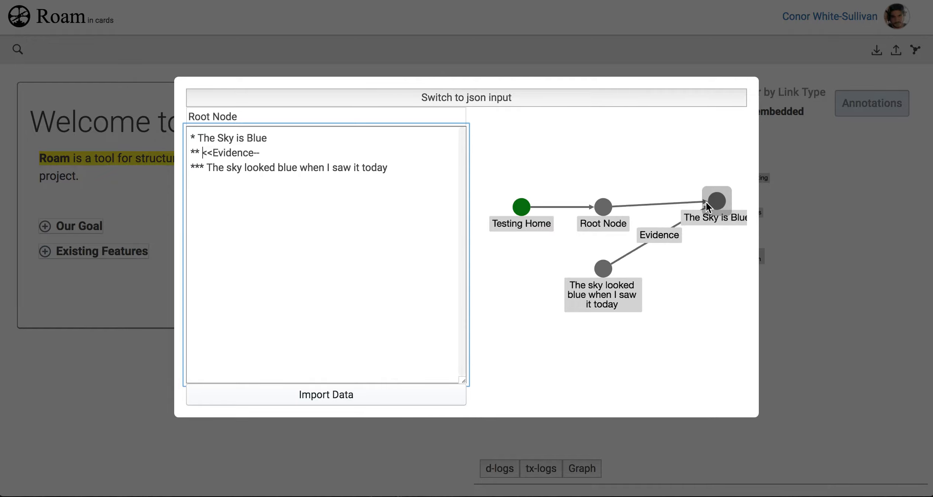
{"action": "left_click_drag", "start_coordinate": [605, 272], "coordinate": [664, 341]}
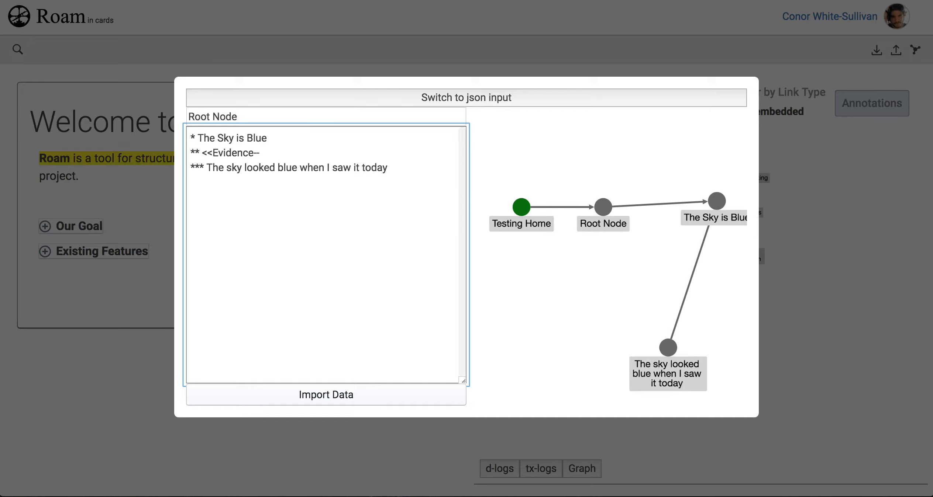
Step: Point the Evidence link forward again by rewriting the second-level heading as "** --Evidence>>"
{"action": "key", "text": "BackSpace"}
{"action": "key", "text": "BackSpace"}
{"action": "type", "text": "--"}
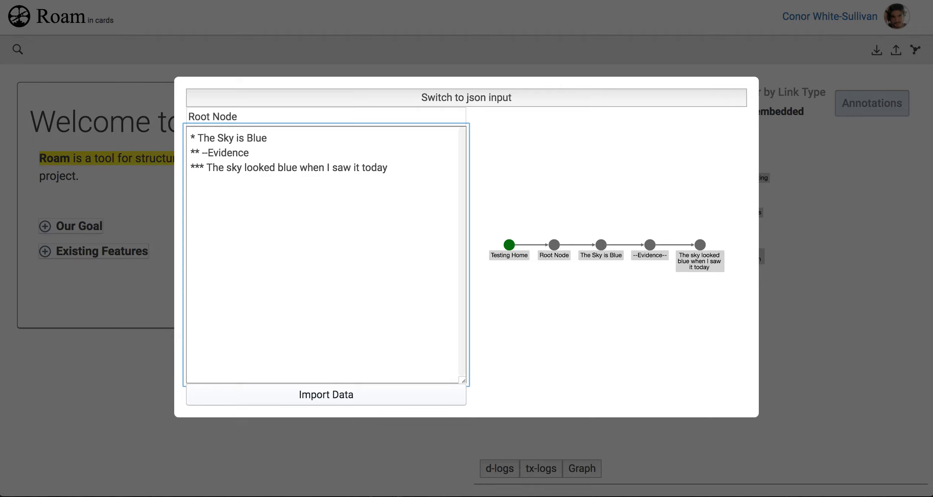
{"action": "type", "text": ">>"}
{"action": "key", "text": "Up"}
{"action": "key", "text": "Down"}
{"action": "key", "text": "Down"}
{"action": "key", "text": "Down"}
{"action": "key", "text": "Up"}
{"action": "key", "text": "Up"}
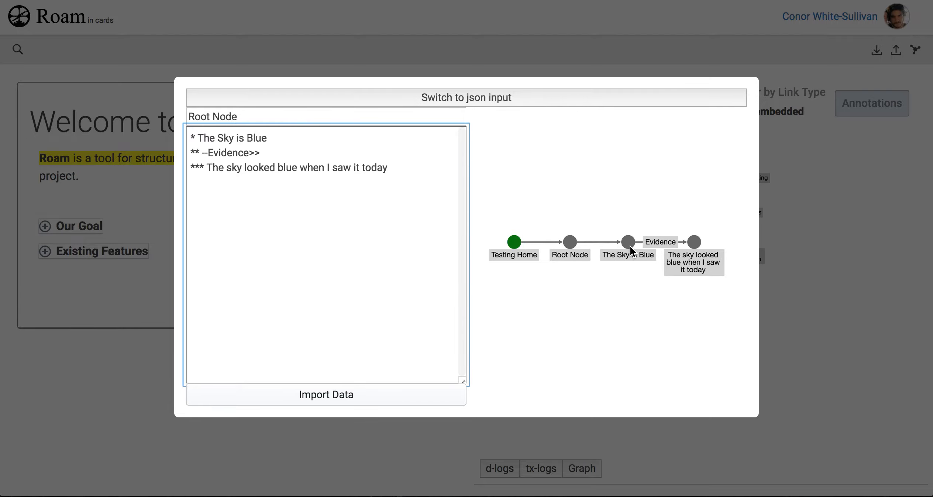
Step: Replace the arrow markers around Evidence so the second-level heading reads "** <<Evidence--", reversing the link direction
{"action": "left_click", "coordinate": [208, 153]}
{"action": "key", "text": "BackSpace"}
{"action": "key", "text": "Delete"}
{"action": "key", "text": "BackSpace"}
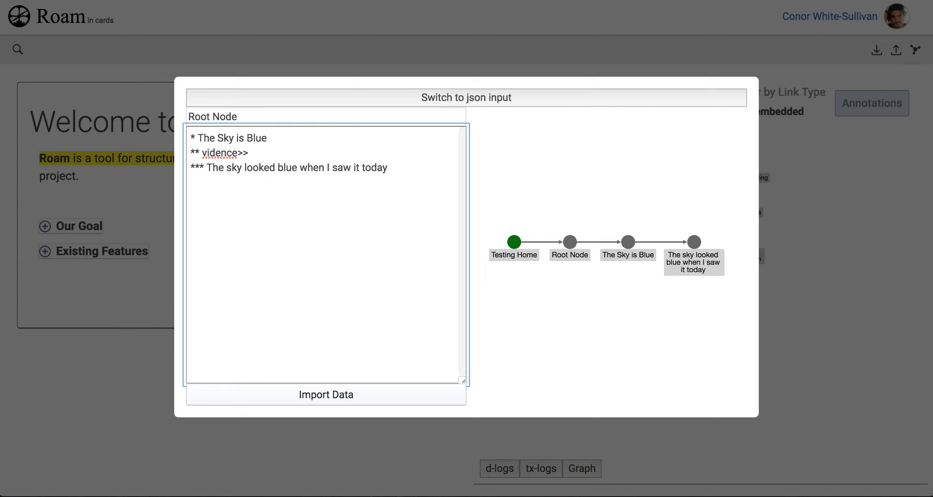
{"action": "type", "text": "<<E"}
{"action": "key", "text": "Right"}
{"action": "key", "text": "Right"}
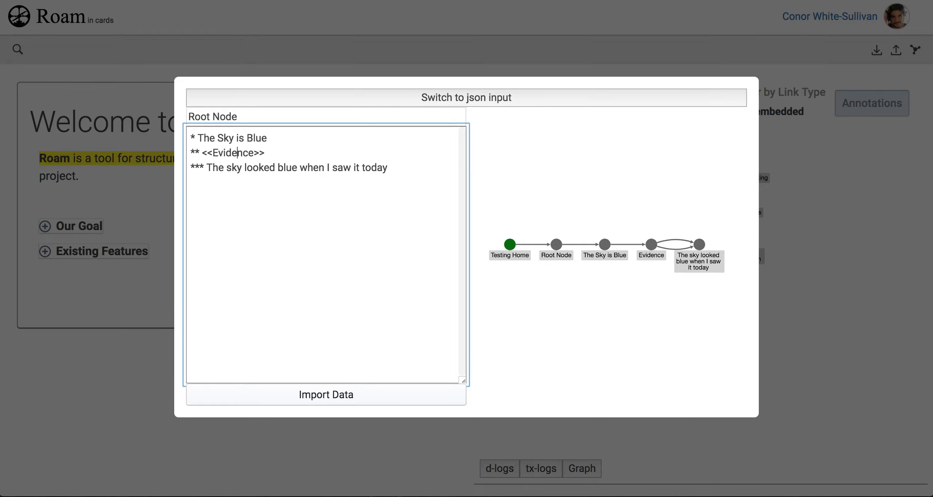
{"action": "key", "text": "Right"}
{"action": "key", "text": "Right"}
{"action": "key", "text": "Right"}
{"action": "key", "text": "Left"}
{"action": "key", "text": "Left"}
{"action": "key", "text": "Left"}
{"action": "key", "text": "BackSpace"}
{"action": "key", "text": "BackSpace"}
{"action": "type", "text": "-"}
{"action": "key", "text": "Left"}
{"action": "key", "text": "Left"}
{"action": "key", "text": "Left"}
{"action": "key", "text": "Left"}
{"action": "key", "text": "Left"}
{"action": "key", "text": "Left"}
{"action": "key", "text": "Left"}
{"action": "key", "text": "Left"}
{"action": "key", "text": "Left"}
{"action": "key", "text": "Left"}
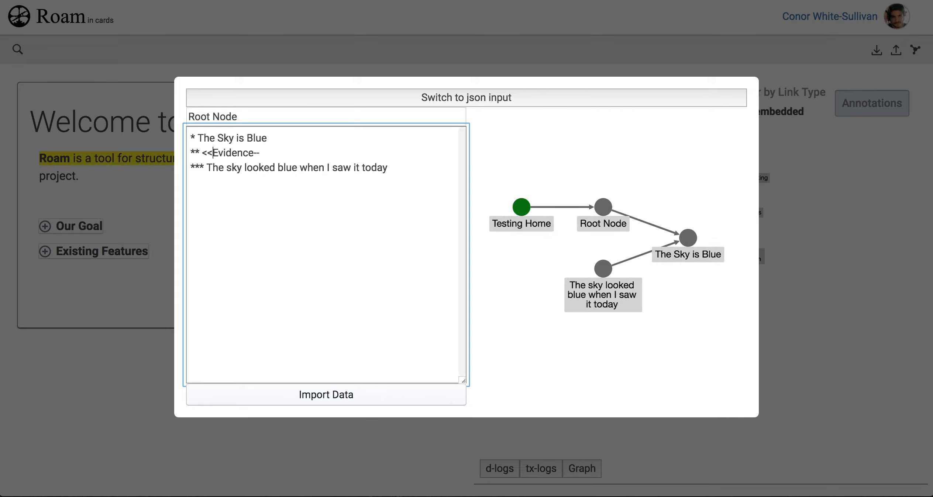
{"action": "key", "text": "Left"}
{"action": "key", "text": "Left"}
Step: Extend the reversed link's label to "Evidence can be long", keeping the closing dashes after it
{"action": "key", "text": "Right"}
{"action": "key", "text": "Right"}
{"action": "key", "text": "Right"}
{"action": "key", "text": "Right"}
{"action": "key", "text": "Right"}
{"action": "key", "text": "Right"}
{"action": "key", "text": "Right"}
{"action": "key", "text": "Right"}
{"action": "key", "text": "Right"}
{"action": "key", "text": "Right"}
{"action": "key", "text": "Right"}
{"action": "key", "text": "Right"}
{"action": "key", "text": "Left"}
{"action": "key", "text": "Left"}
{"action": "type", "text": "can be long"}
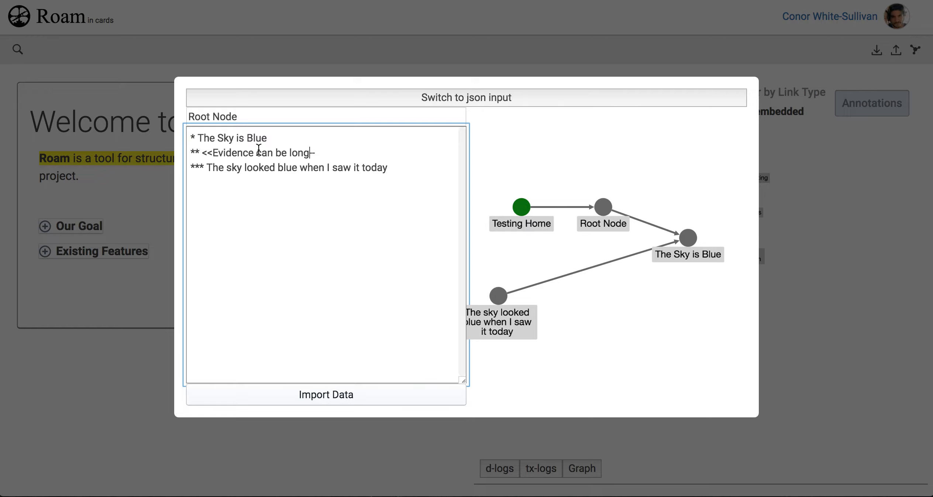
Step: Remove the words "can be long" from the link label so the heading reads "** <<Evidence--"
{"action": "key", "text": "BackSpace"}
{"action": "key", "text": "BackSpace"}
{"action": "key", "text": "BackSpace"}
{"action": "key", "text": "BackSpace"}
{"action": "key", "text": "BackSpace"}
{"action": "key", "text": "BackSpace"}
{"action": "key", "text": "BackSpace"}
{"action": "key", "text": "BackSpace"}
{"action": "key", "text": "BackSpace"}
{"action": "key", "text": "BackSpace"}
{"action": "key", "text": "BackSpace"}
{"action": "key", "text": "BackSpace"}
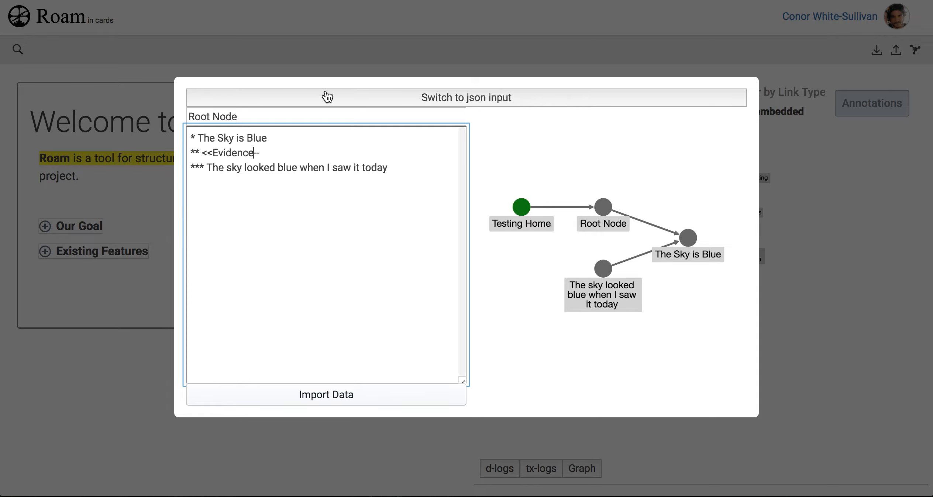
Step: Place the text cursor at the end of the third-level heading "The sky looked blue when I saw it today"
{"action": "left_click", "coordinate": [401, 176]}
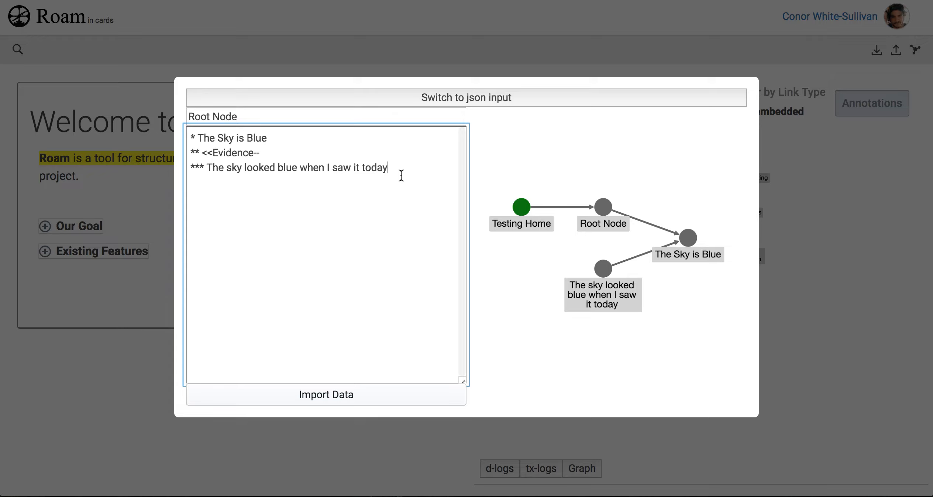